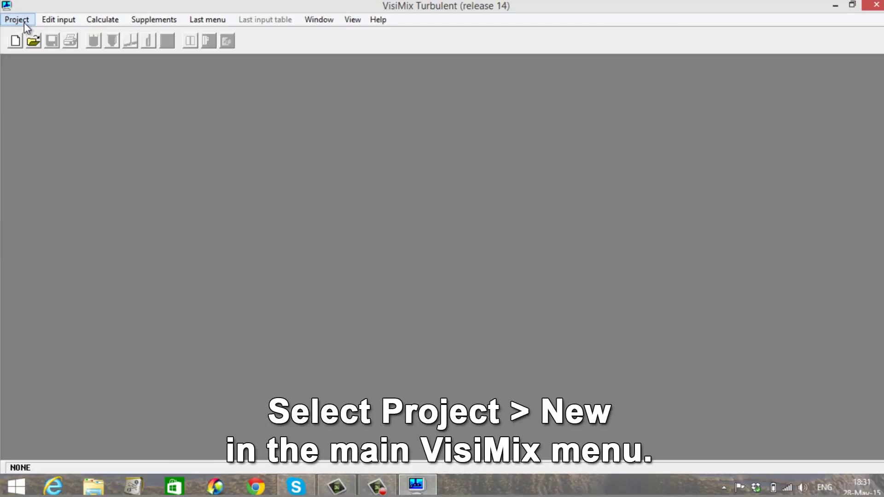
# Create a new project saved as 'dissolution' and pick the insulated elliptical-bottom tank.
pyautogui.click(24, 23)
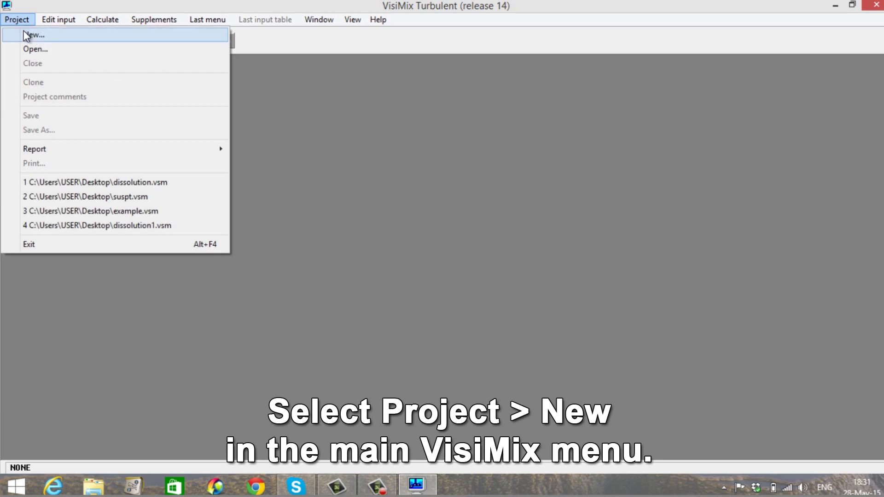
pyautogui.click(24, 32)
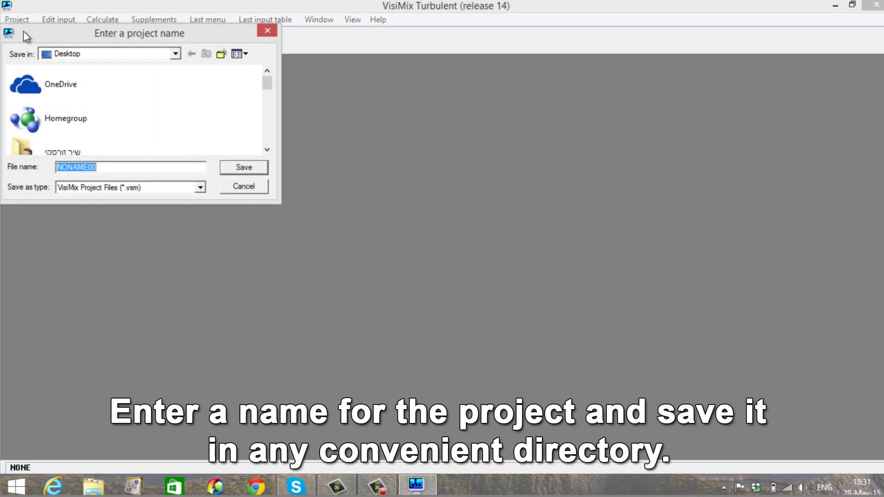
pyautogui.write('dissolution')
pyautogui.press('Return')
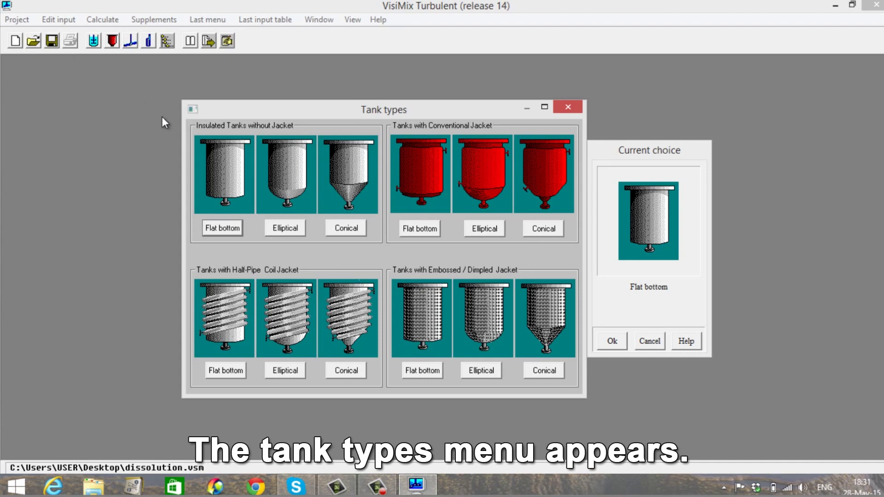
pyautogui.click(282, 228)
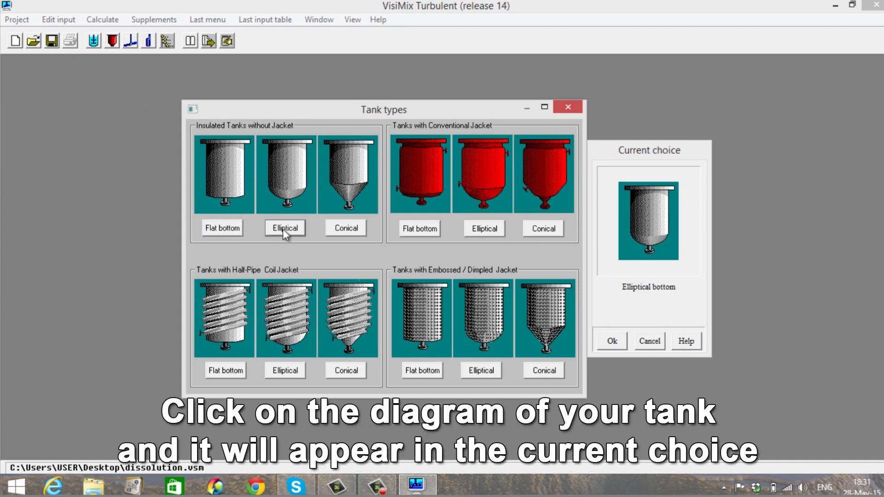
pyautogui.click(610, 346)
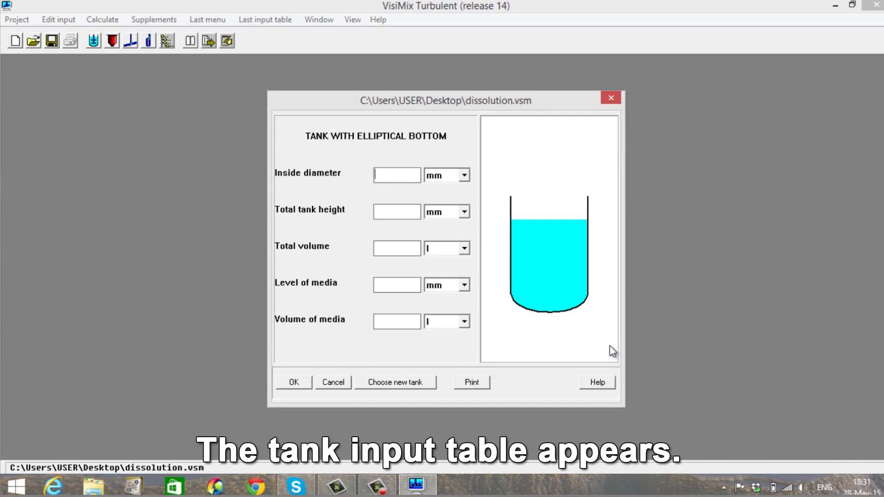
# Enter inside diameter 1400 mm, total tank height 2000 mm and media level 1600 mm.
pyautogui.write('1400')
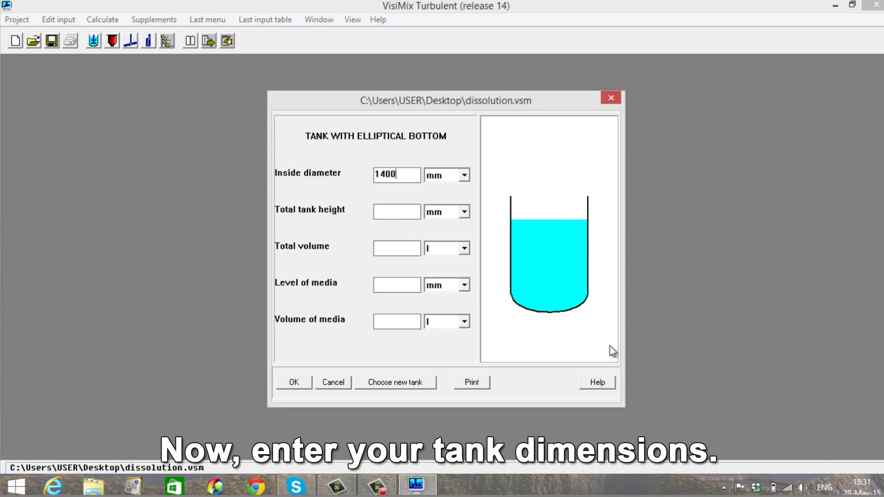
pyautogui.click(407, 212)
pyautogui.write('2000')
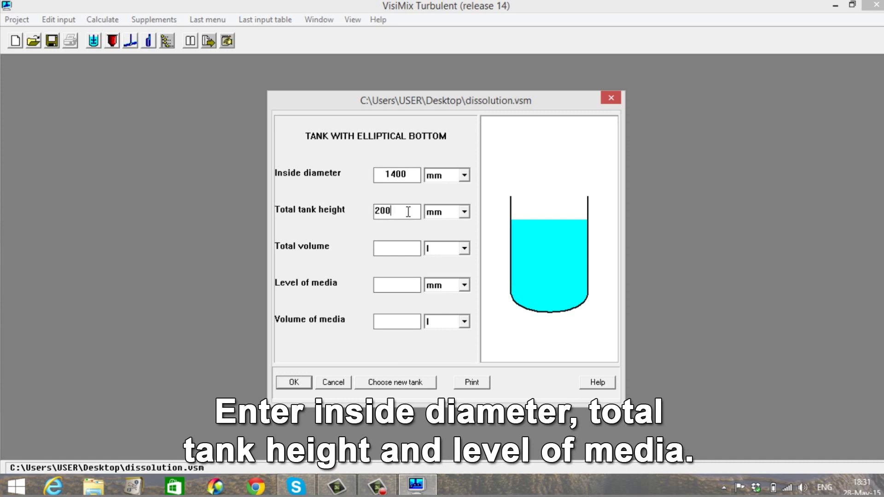
pyautogui.click(409, 284)
pyautogui.write('1600')
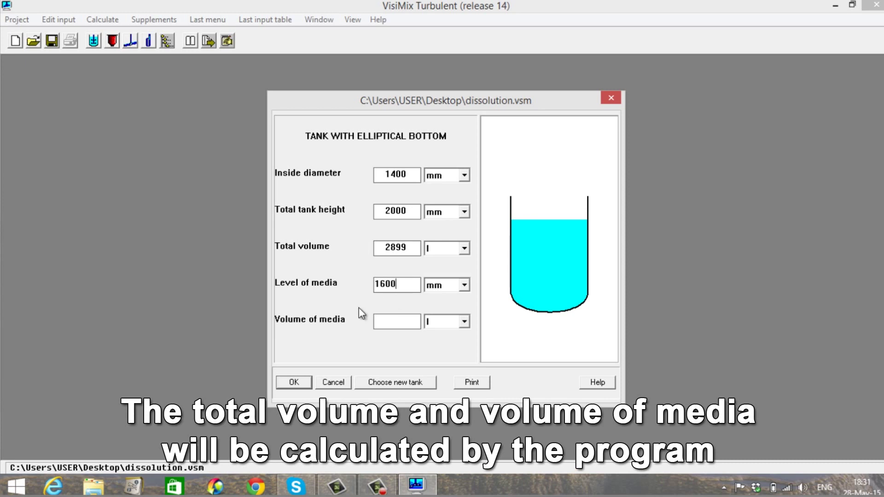
pyautogui.press('Return')
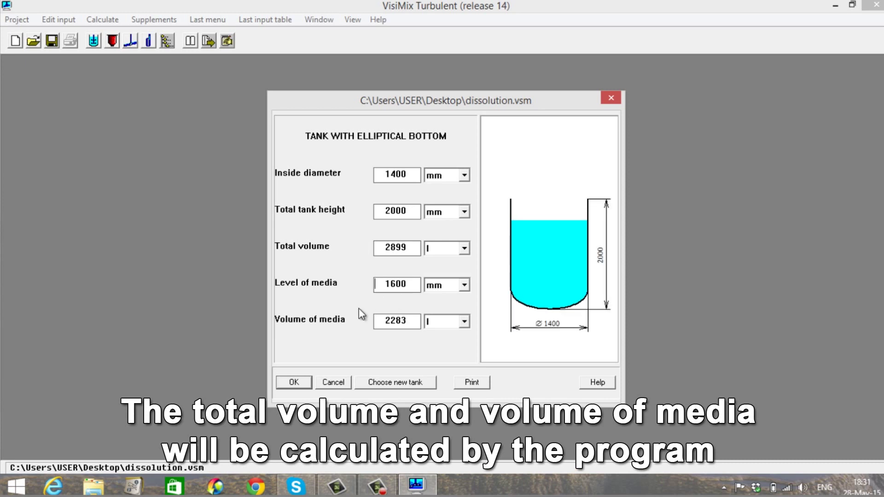
# Accept the tank dimensions and choose the Flat baffle - 2 baffle type.
pyautogui.click(309, 382)
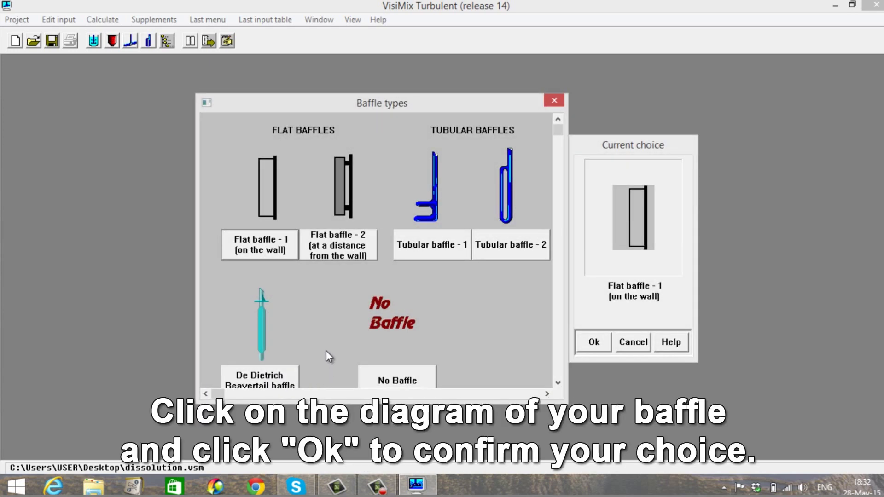
pyautogui.click(331, 254)
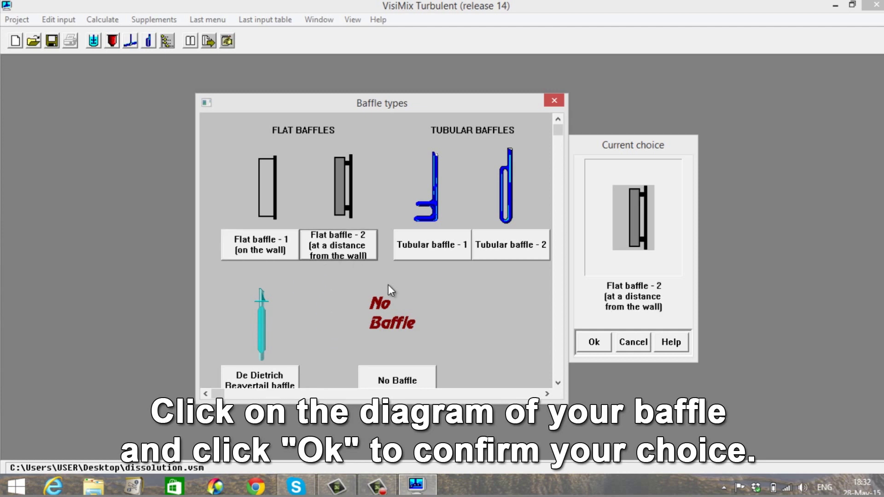
pyautogui.click(583, 339)
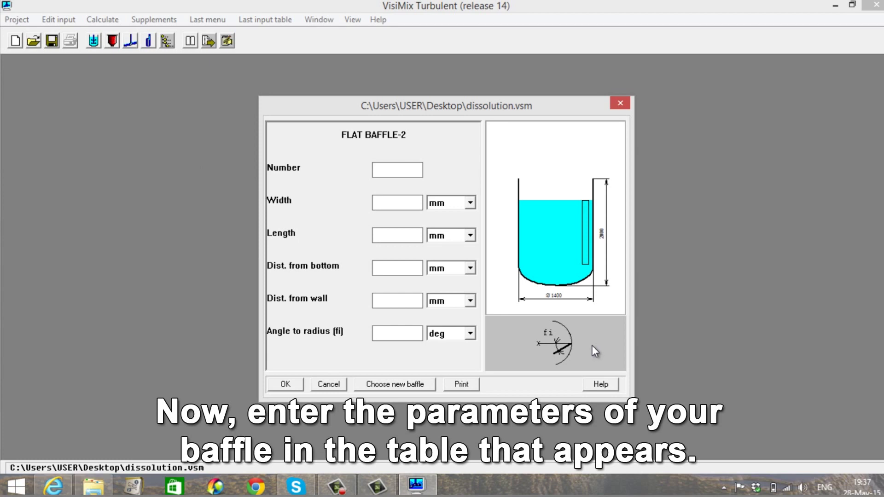
# Define four baffles: 120 × 1400 mm, 340 mm from bottom, 30 mm off wall, 0° angle.
pyautogui.write('4')
pyautogui.press('Tab')
pyautogui.write('120')
pyautogui.press('Tab')
pyautogui.write('1400')
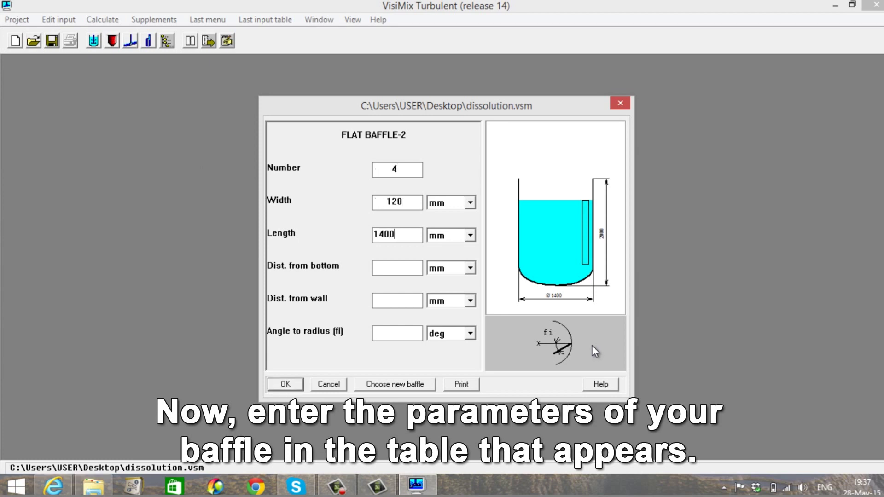
pyautogui.press('Tab')
pyautogui.write('340')
pyautogui.press('Tab')
pyautogui.write('30')
pyautogui.press('Tab')
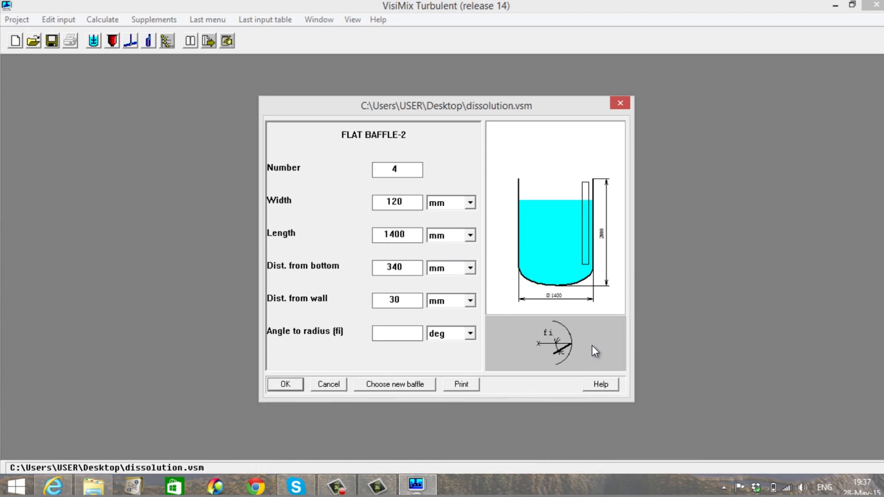
pyautogui.write('0')
pyautogui.click(294, 384)
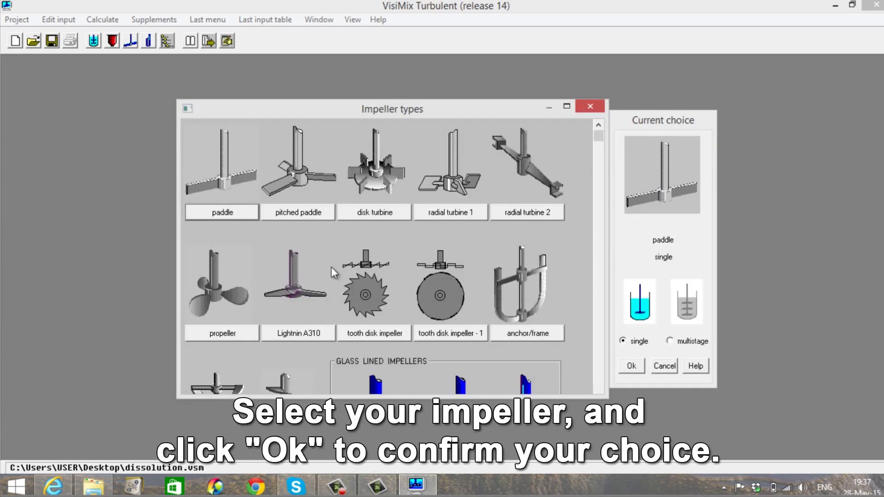
# Choose a pitched paddle: 2 blades, 45° pitch, 80 mm width, 220 mm off bottom, 120 rpm, 2 kW.
pyautogui.click(297, 211)
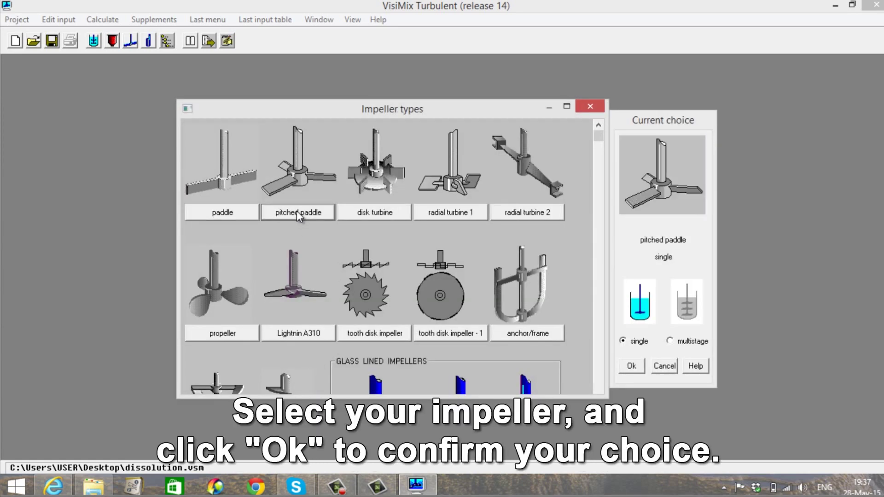
pyautogui.click(624, 367)
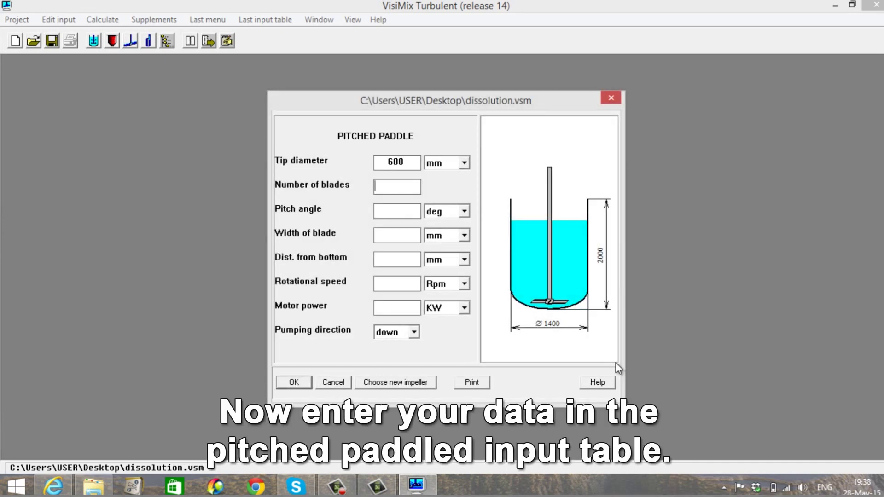
pyautogui.write('245')
pyautogui.press('Tab')
pyautogui.write('80')
pyautogui.press('Tab')
pyautogui.write('220')
pyautogui.press('Tab')
pyautogui.write('120')
pyautogui.press('Tab')
pyautogui.press('Tab')
pyautogui.write('2')
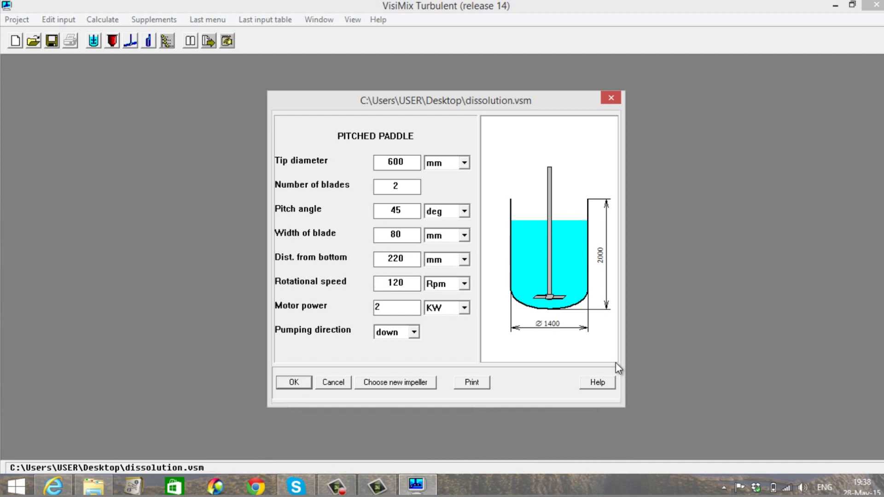
# Check the help's recommended pitched paddle dimensions, then accept the impeller parameters.
pyautogui.click(597, 383)
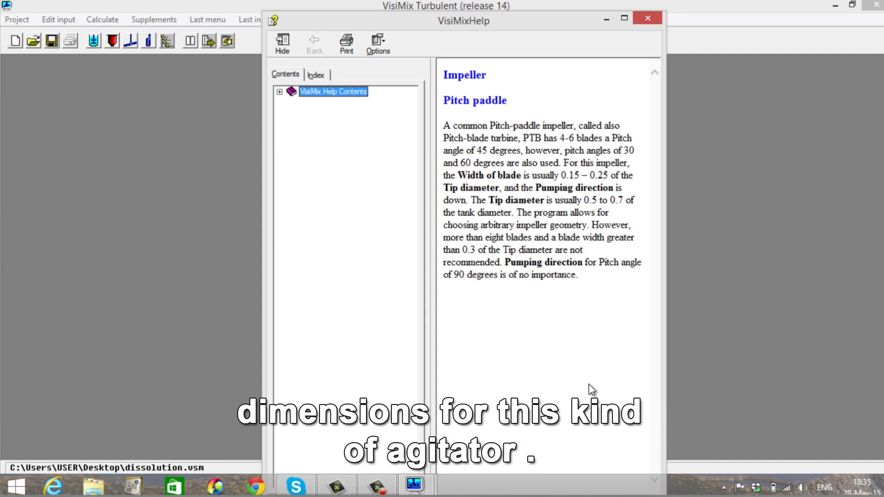
pyautogui.click(648, 21)
pyautogui.click(294, 383)
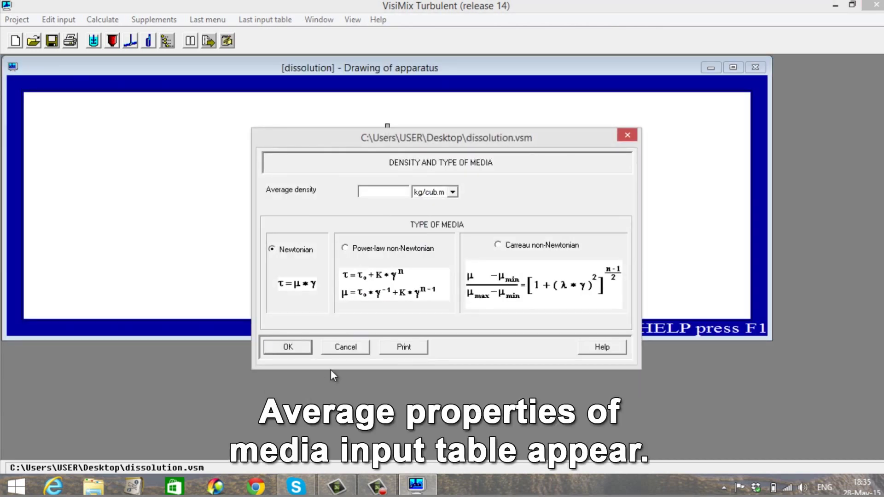
# Set media density to 1047 and dynamic viscosity to 0.00119 Pa*s.
pyautogui.write('104')
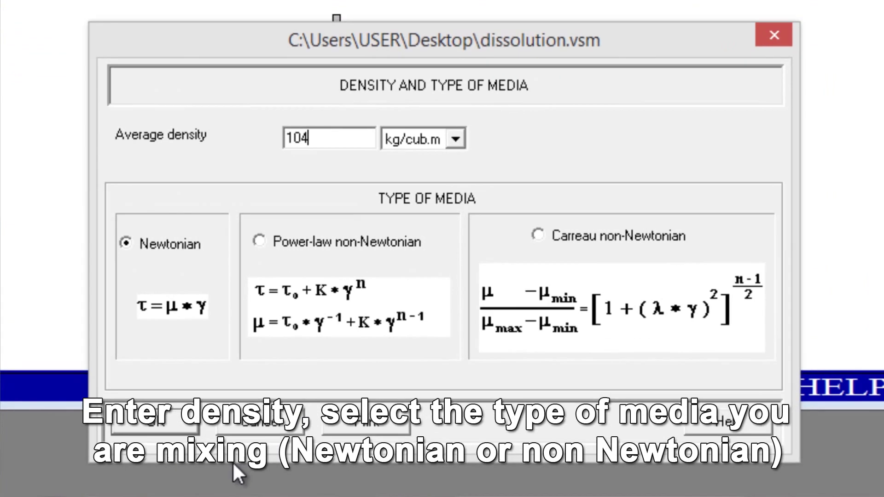
pyautogui.write('7')
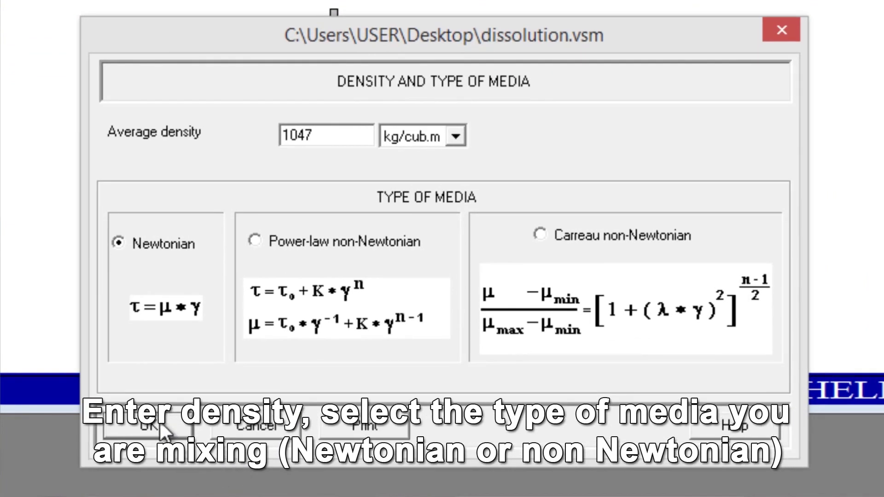
pyautogui.click(152, 427)
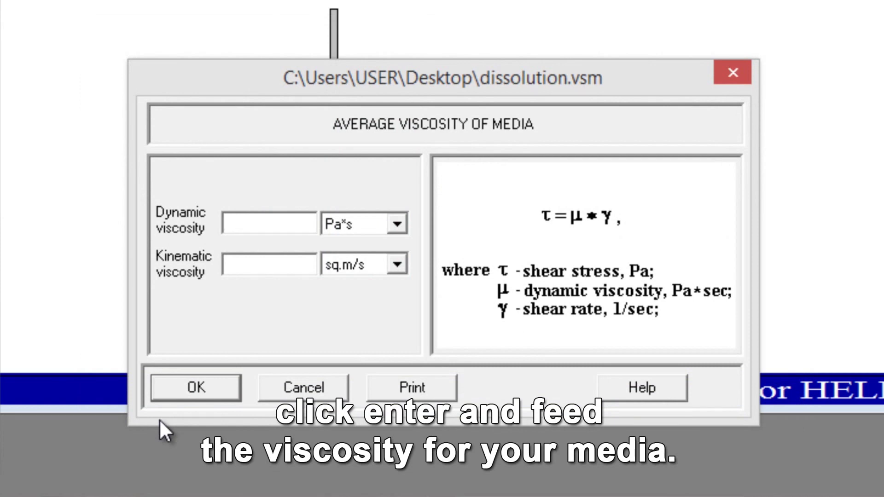
pyautogui.write('0.00119')
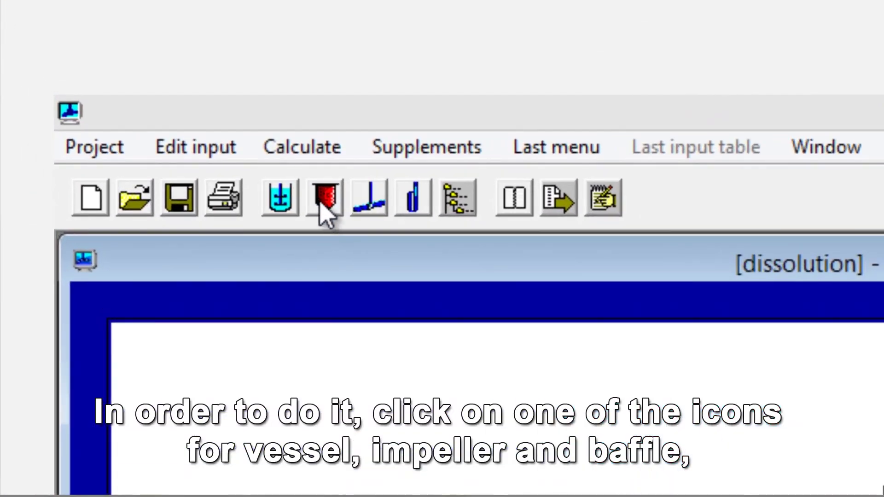
pyautogui.click(413, 199)
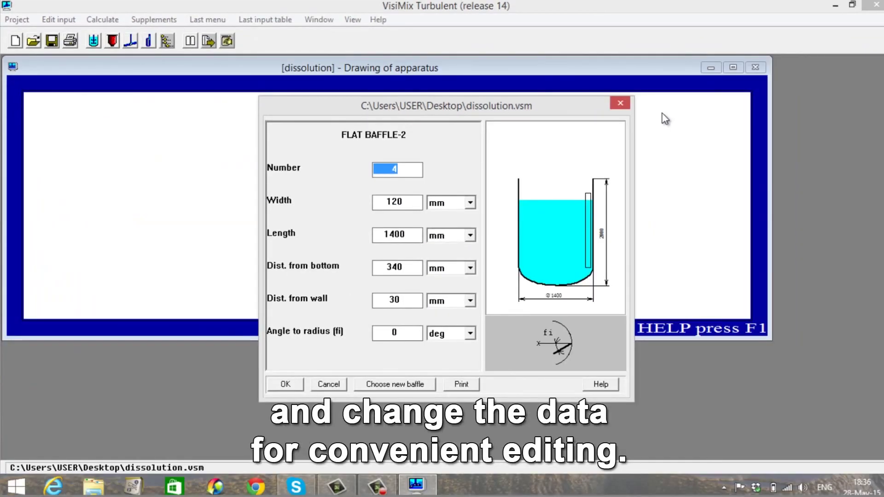
pyautogui.click(59, 19)
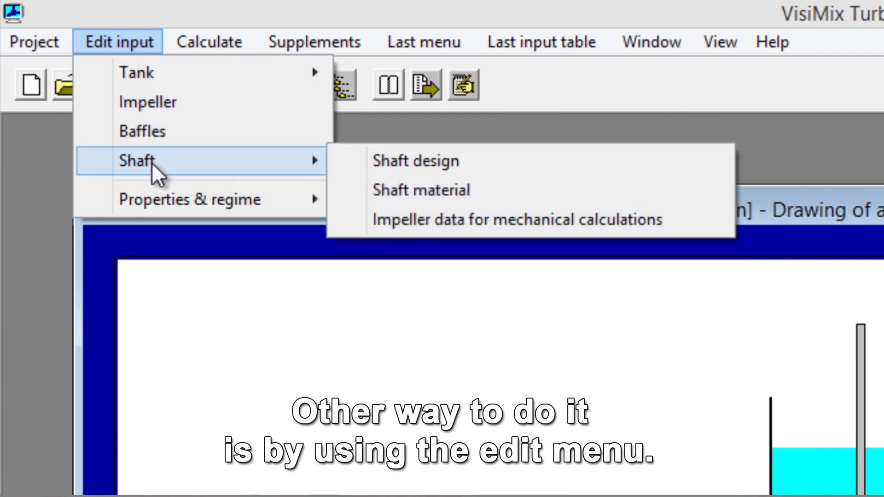
pyautogui.click(42, 244)
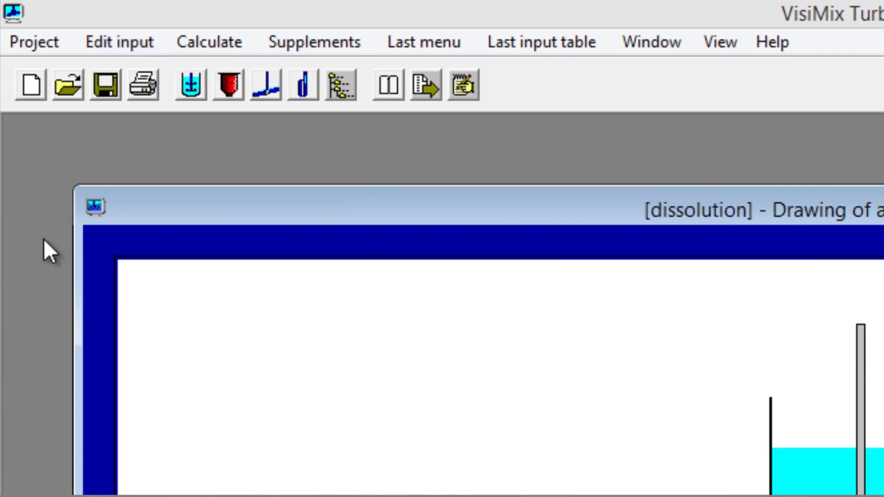
pyautogui.click(185, 46)
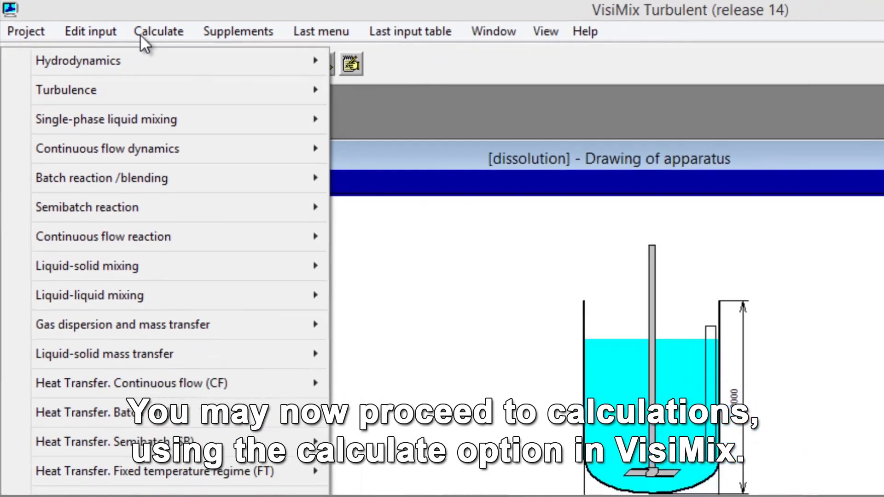
# Browse the Calculate menu's categories, such as Turbulence and Single-phase liquid mixing.
pyautogui.moveTo(194, 86)
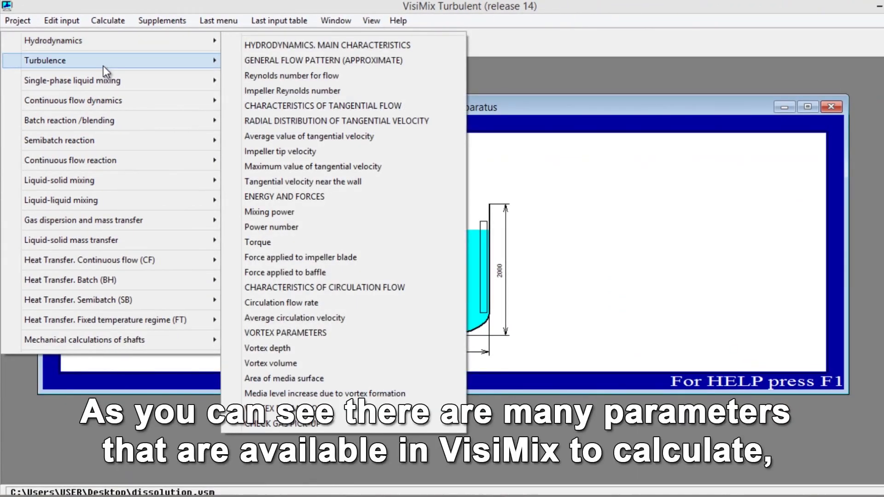
pyautogui.moveTo(103, 82)
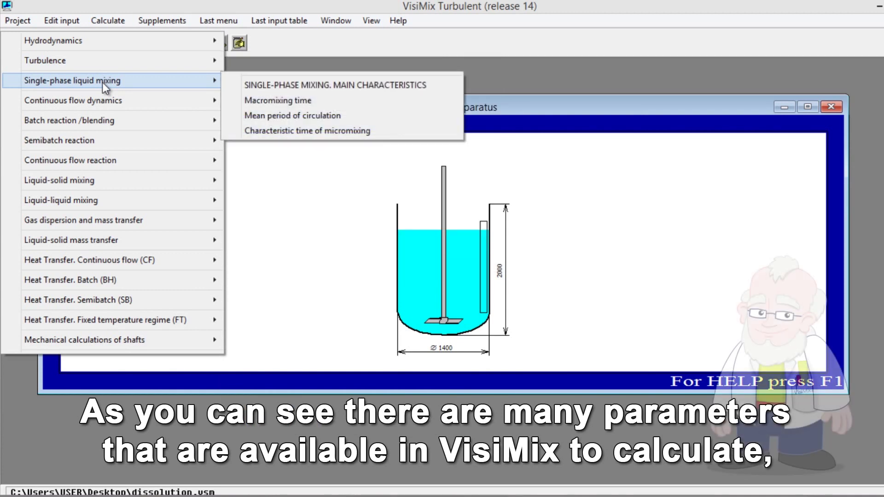
pyautogui.moveTo(106, 98)
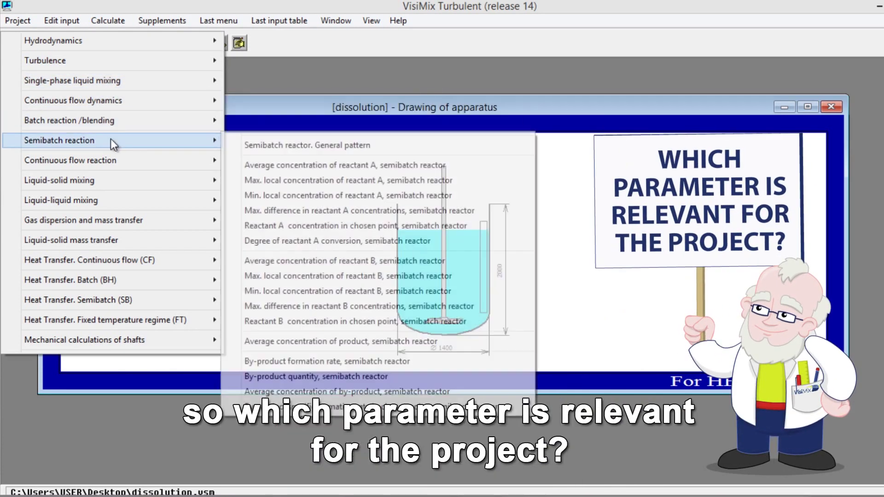
pyautogui.moveTo(107, 161)
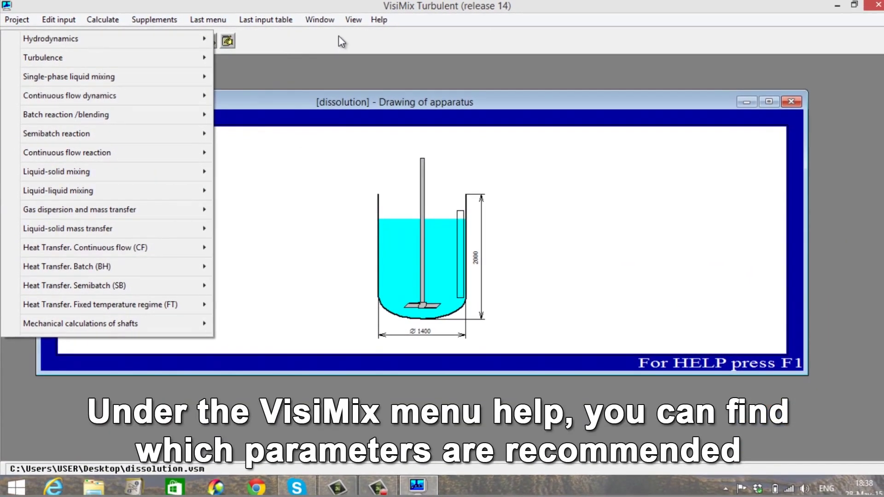
# Open the help page on key scaling-up parameters and maximize the help window.
pyautogui.click(382, 20)
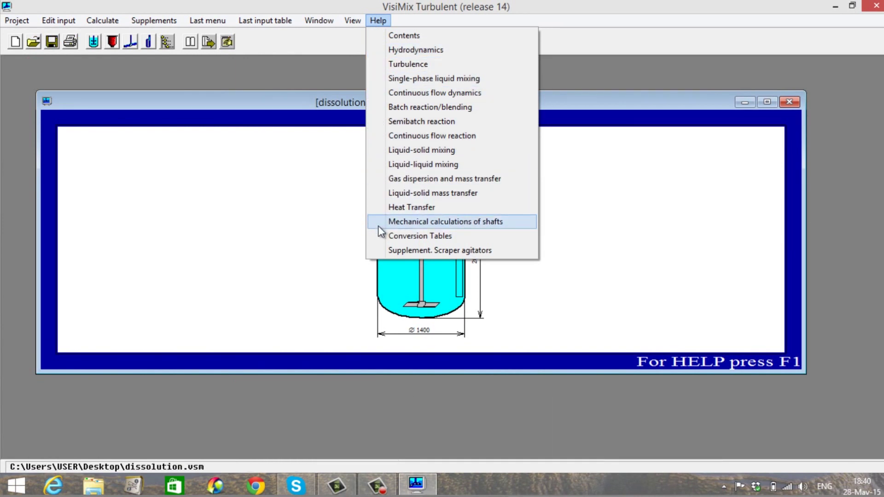
pyautogui.click(365, 48)
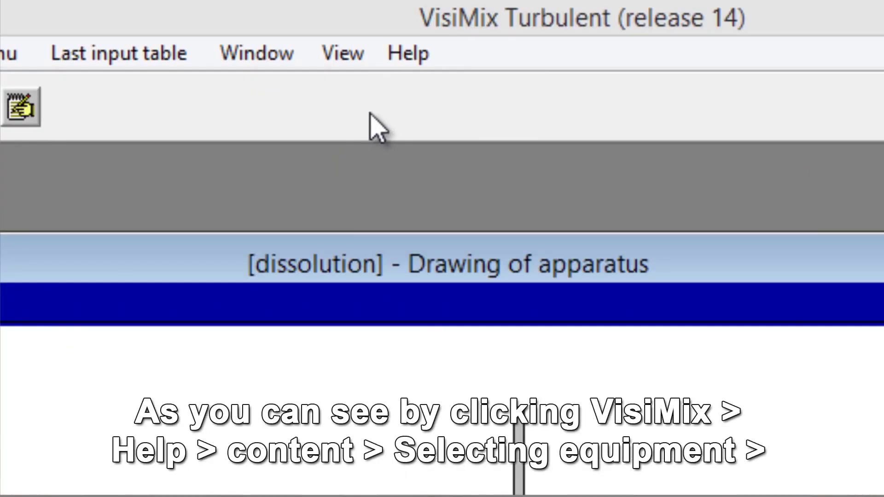
pyautogui.click(407, 55)
pyautogui.click(430, 90)
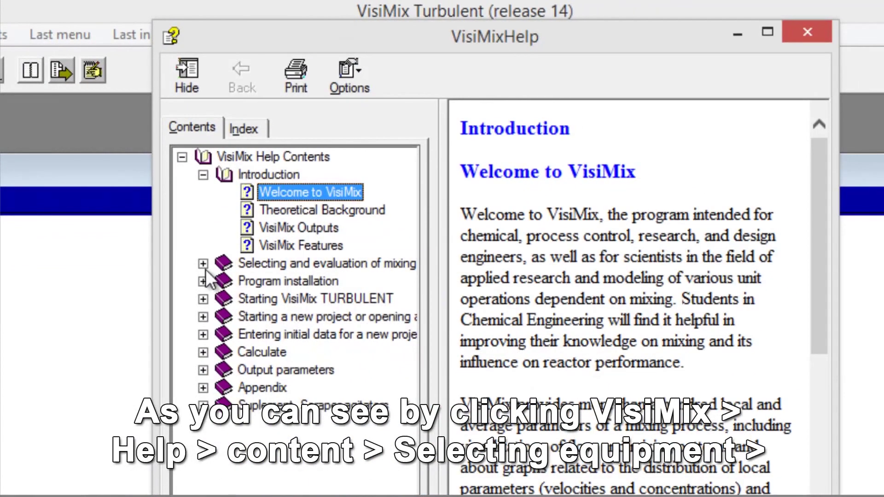
pyautogui.click(198, 309)
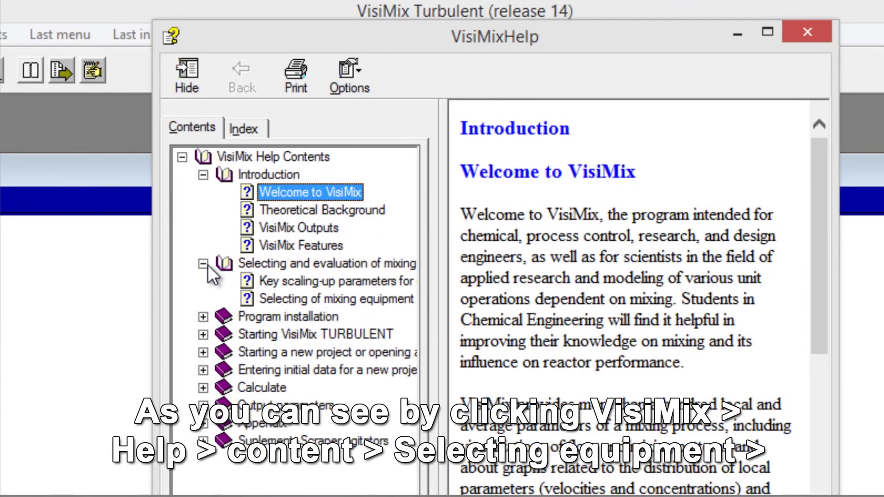
pyautogui.click(300, 281)
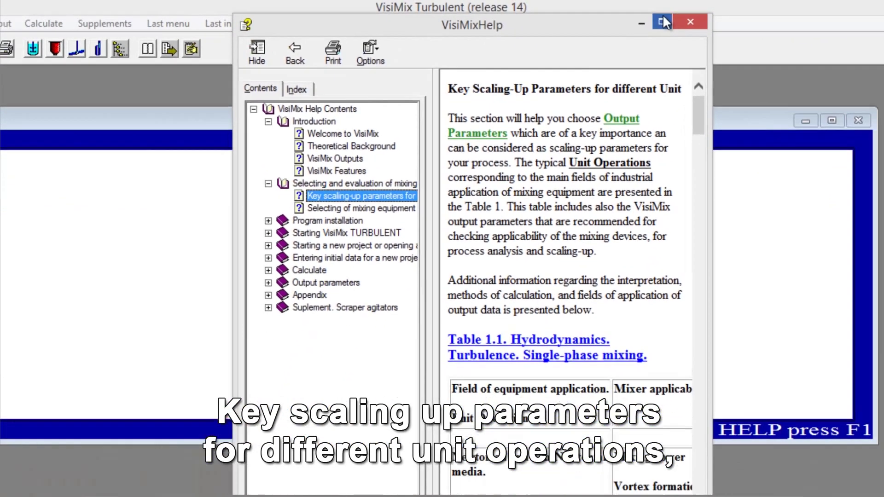
pyautogui.click(734, 29)
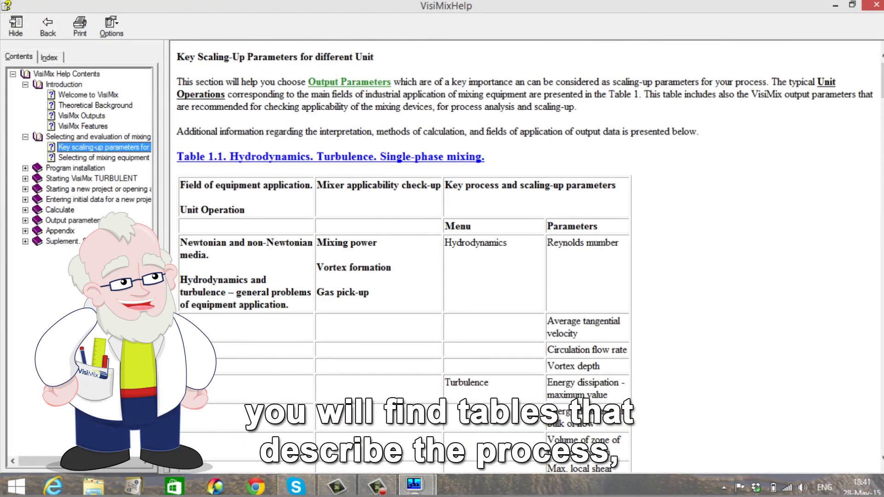
# Scroll the help page to Table 1.4 on dissolution and liquid-solid parameters.
pyautogui.scroll(-3, 405, 230)
pyautogui.scroll(-6, 405, 230)
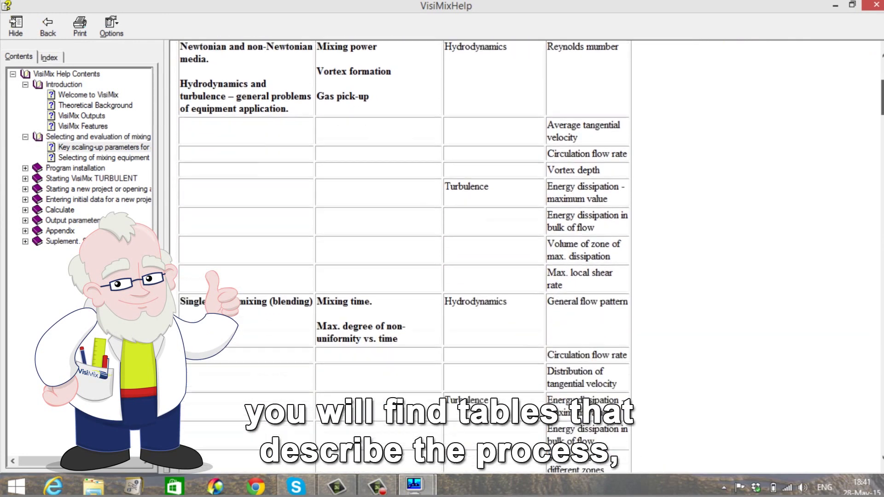
pyautogui.scroll(-8, 405, 230)
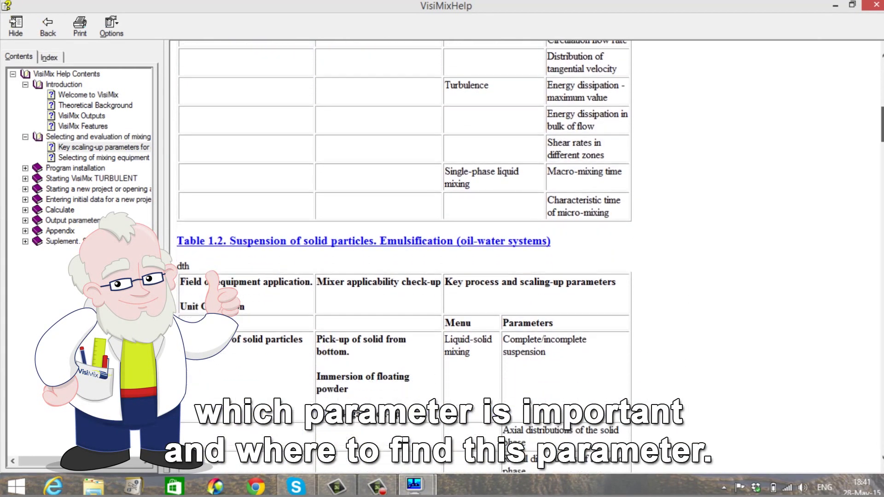
pyautogui.scroll(-7, 405, 230)
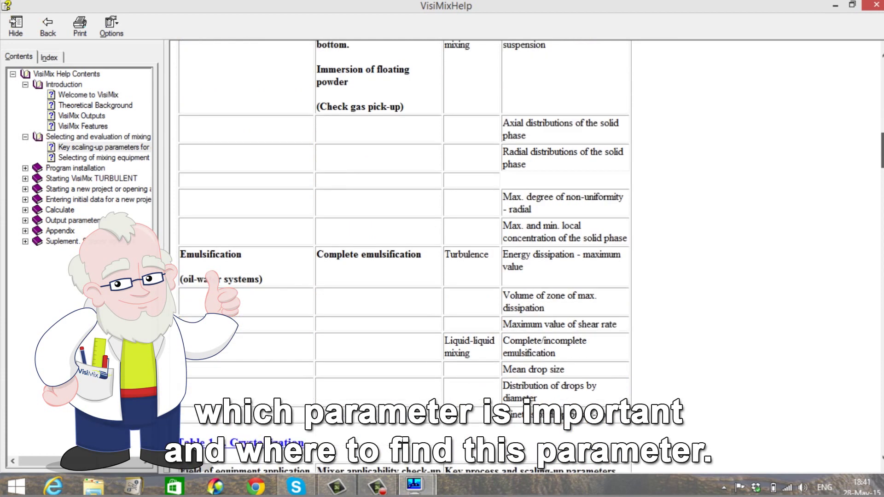
pyautogui.scroll(-7, 405, 231)
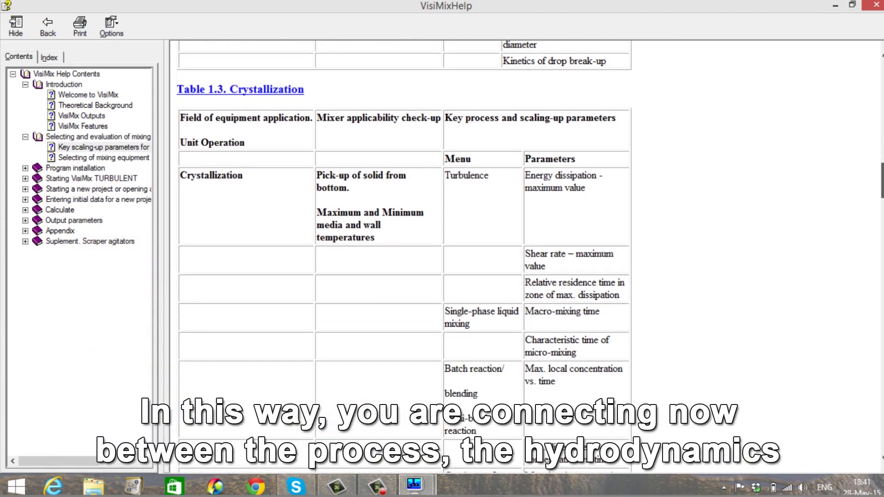
pyautogui.scroll(-8, 406, 230)
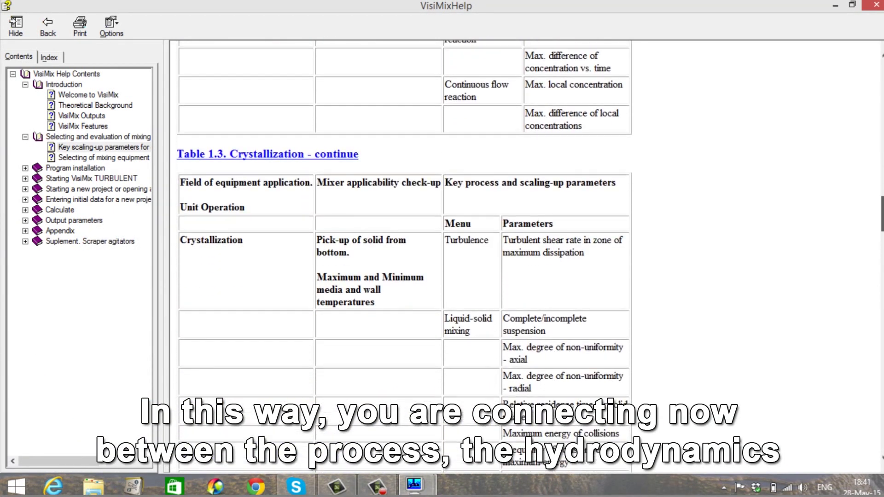
pyautogui.scroll(-4, 405, 230)
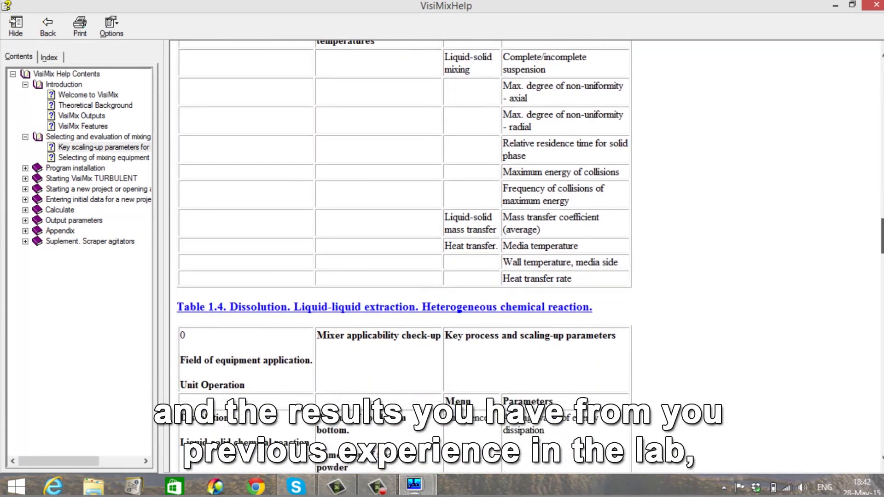
pyautogui.scroll(-1, 405, 230)
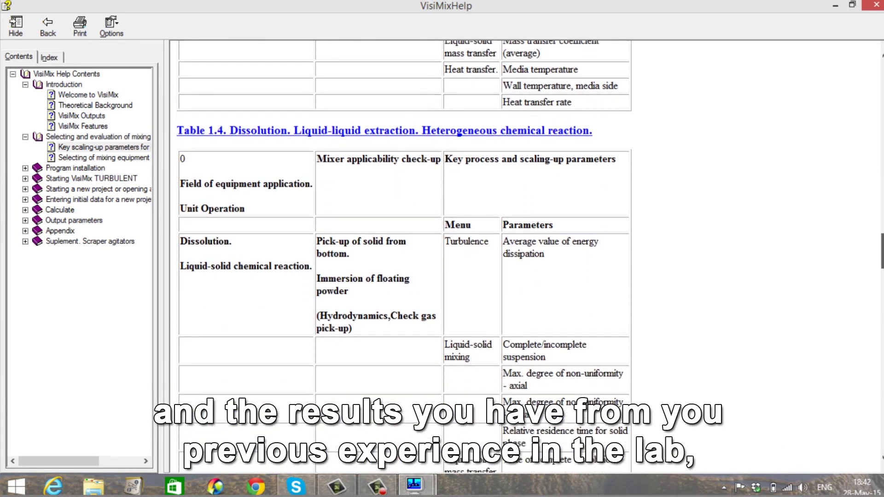
pyautogui.scroll(-1, 405, 254)
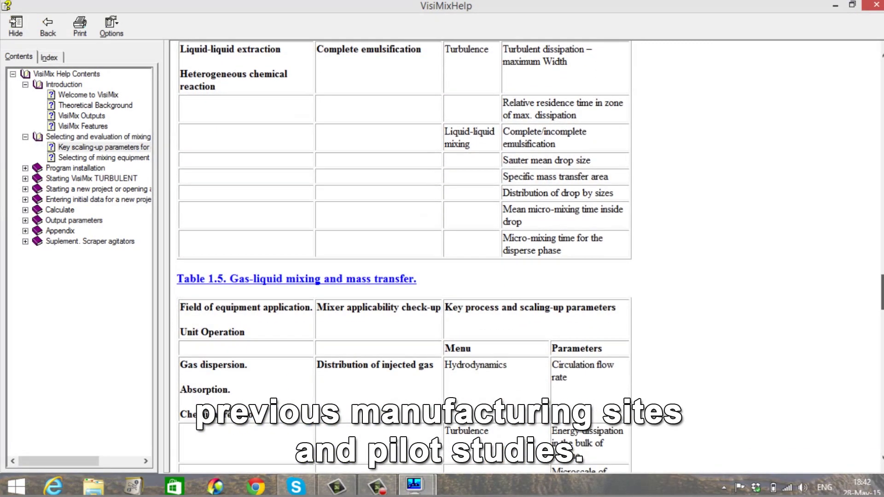
pyautogui.scroll(-3, 405, 254)
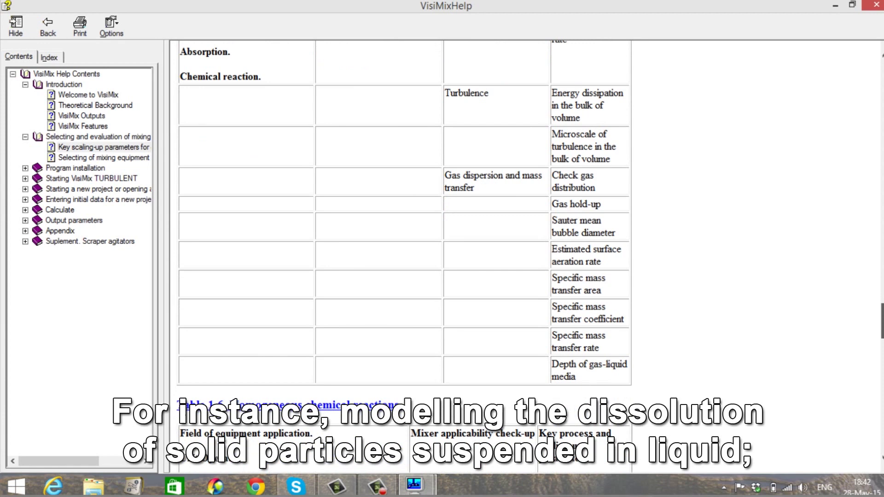
pyautogui.scroll(8, 405, 253)
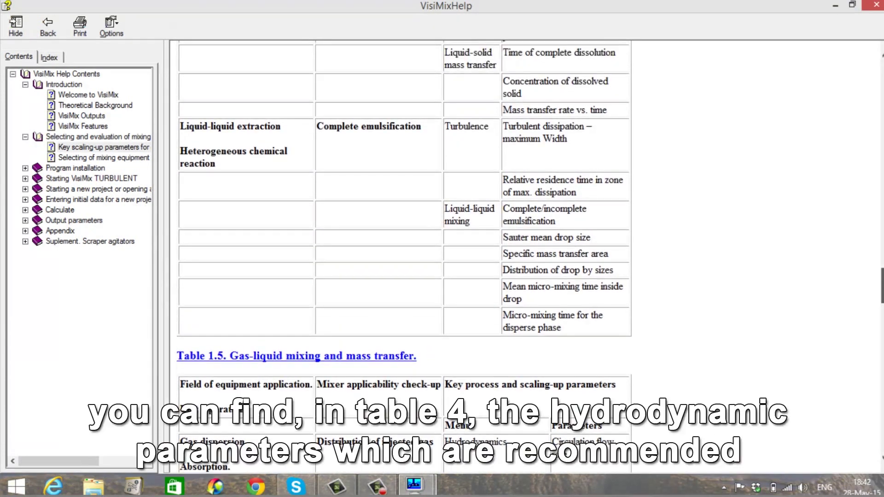
pyautogui.scroll(6, 879, 263)
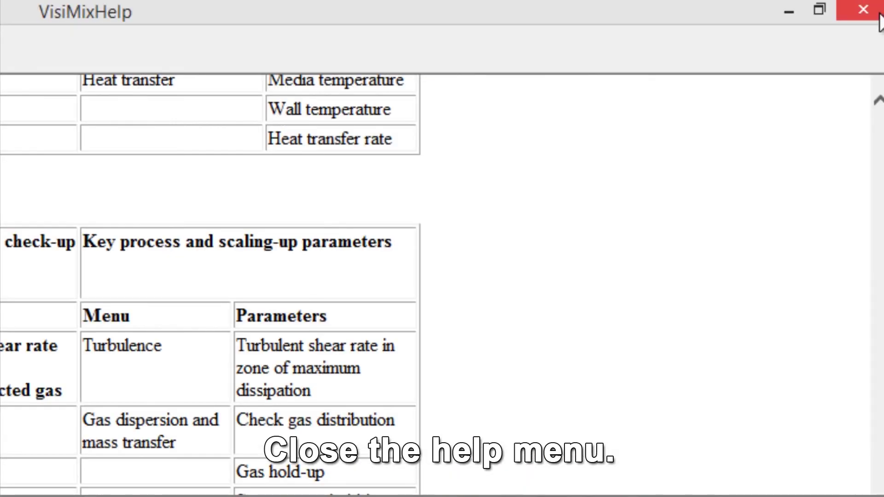
# Close the help and choose Calculate > Liquid-solid mass transfer > Time of complete dissolution.
pyautogui.click(863, 9)
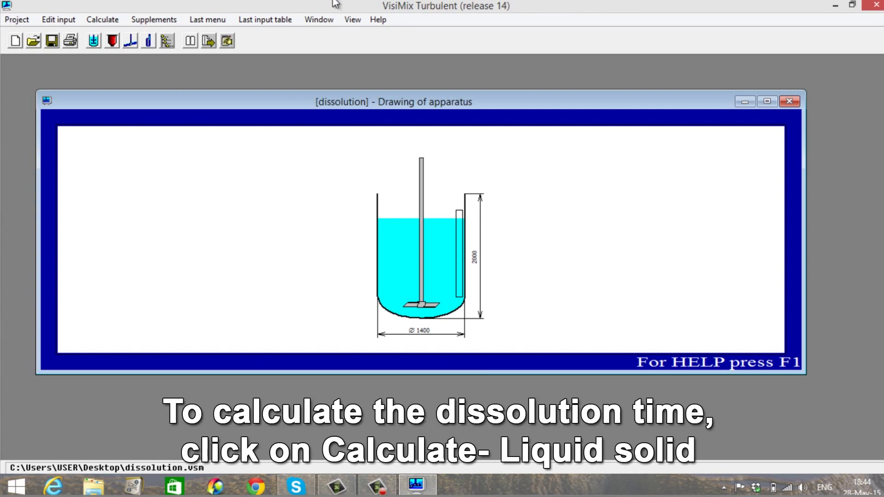
pyautogui.click(113, 19)
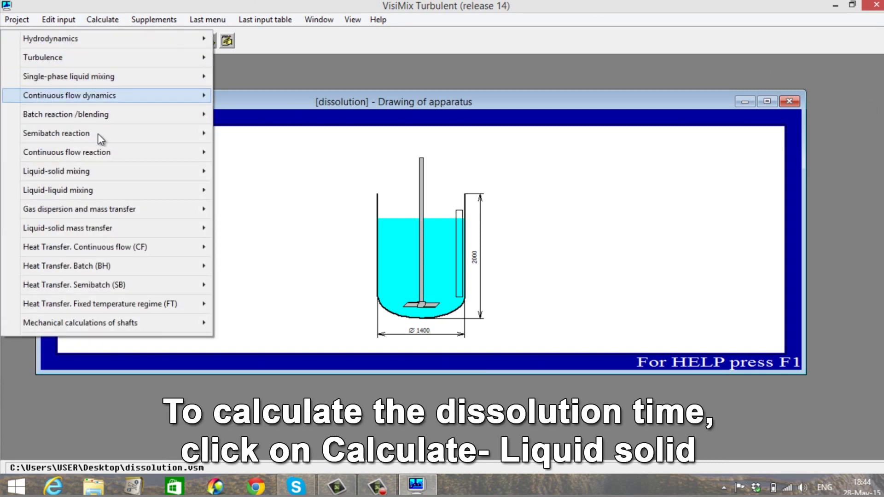
pyautogui.moveTo(123, 232)
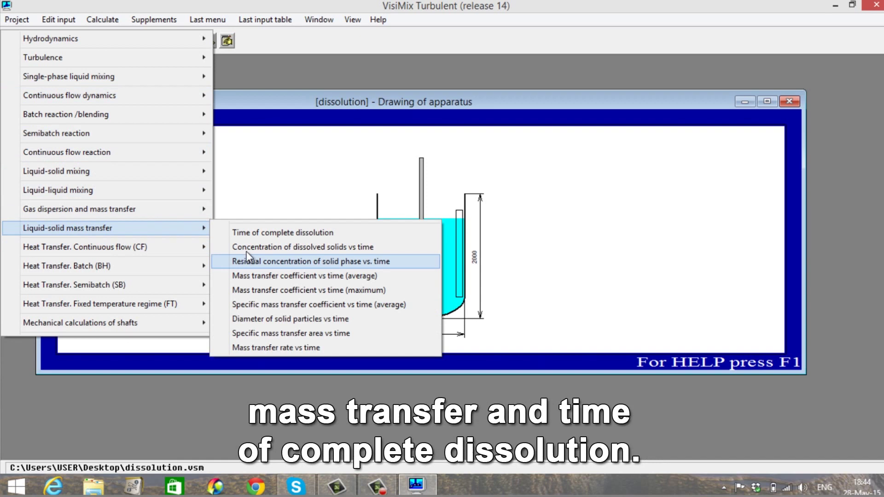
pyautogui.click(264, 234)
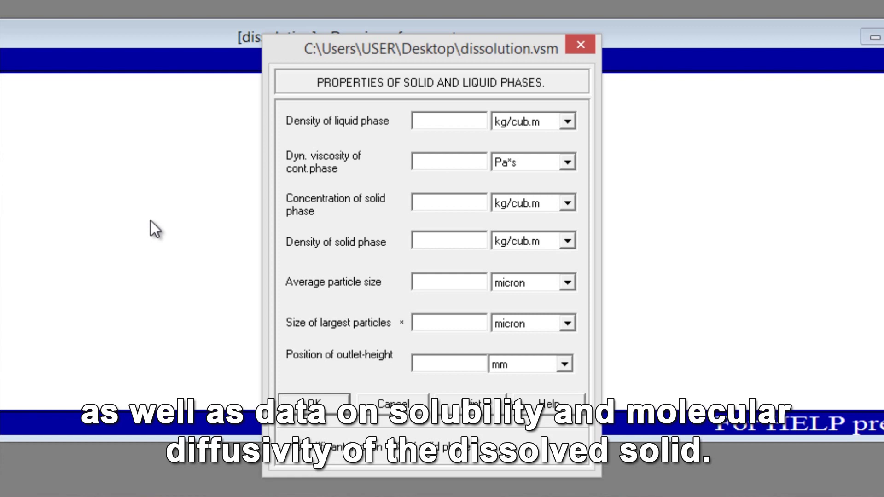
# Enter liquid density 1000, viscosity 0.001, solid concentration 90, solid density 2100, particle sizes 350 and 900.
pyautogui.write('1000')
pyautogui.press('Tab')
pyautogui.write('0.001')
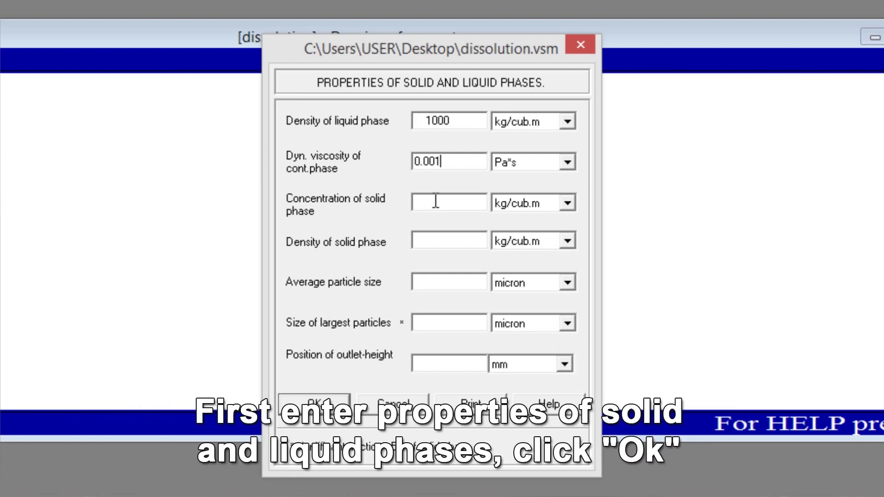
pyautogui.click(436, 202)
pyautogui.write('90')
pyautogui.click(473, 239)
pyautogui.write('2100')
pyautogui.click(466, 283)
pyautogui.write('350')
pyautogui.click(470, 322)
pyautogui.write('900')
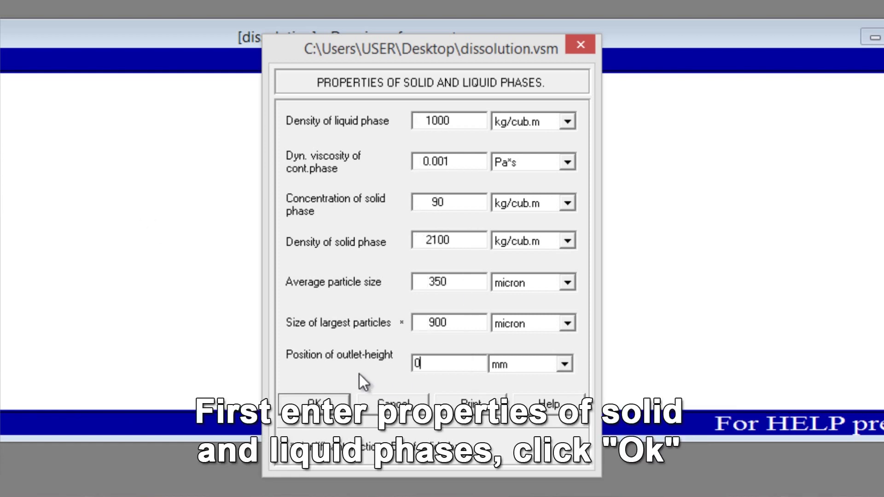
pyautogui.click(331, 400)
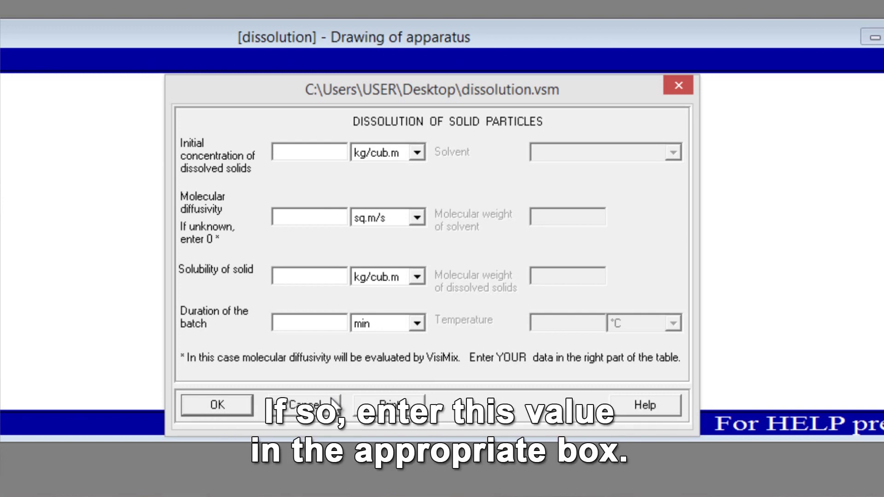
# Enter initial concentration 0, diffusivity 1.85e-10, solubility 107 and 30 min batch duration, then calculate.
pyautogui.write('0')
pyautogui.click(321, 218)
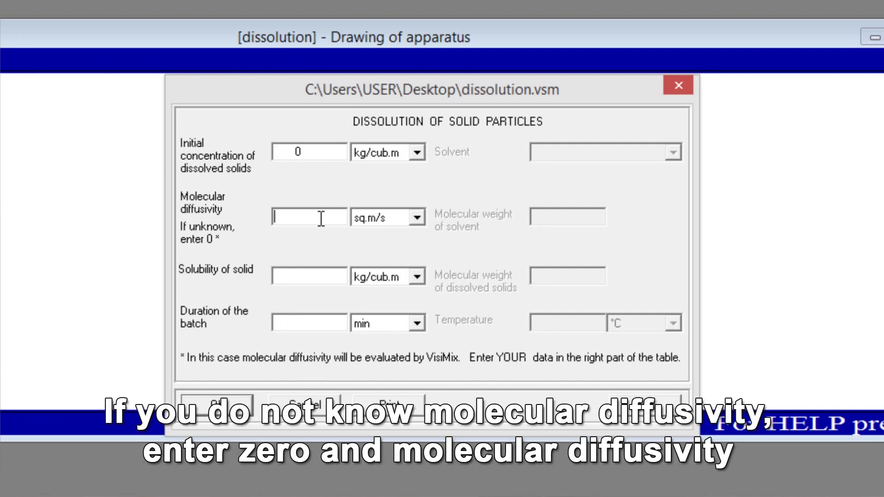
pyautogui.write('1.85e-10')
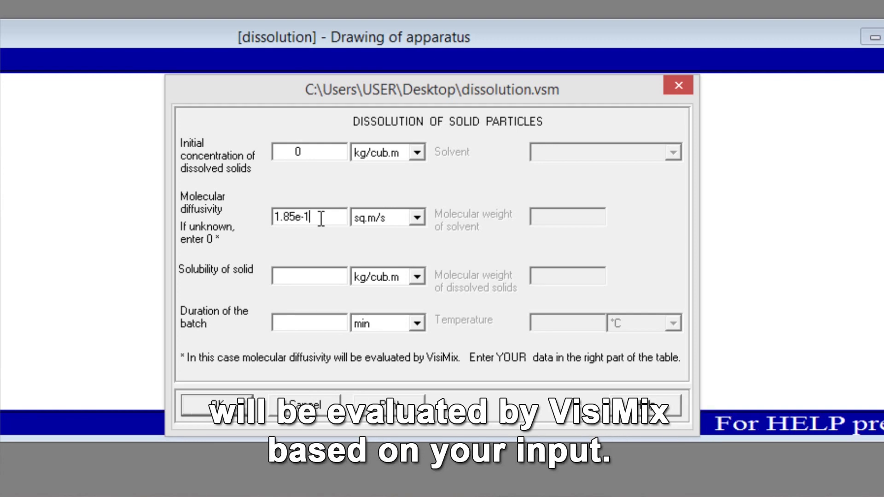
pyautogui.click(310, 275)
pyautogui.write('107')
pyautogui.click(314, 324)
pyautogui.write('30')
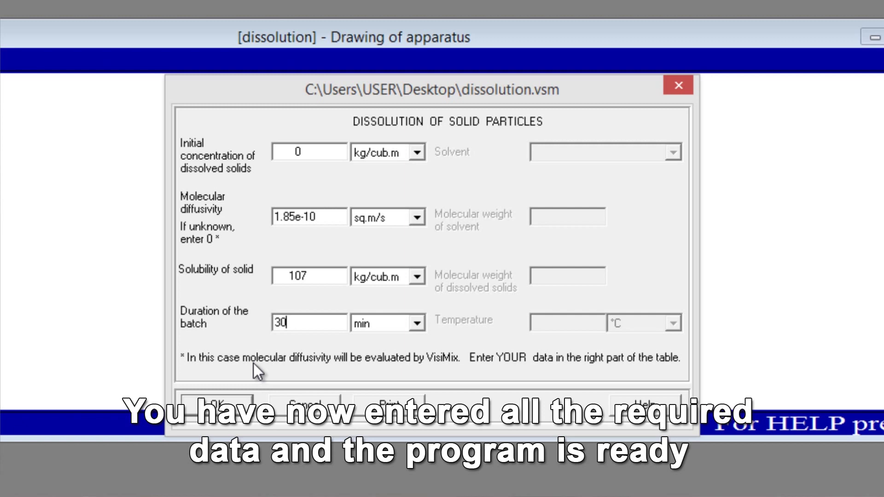
pyautogui.click(244, 403)
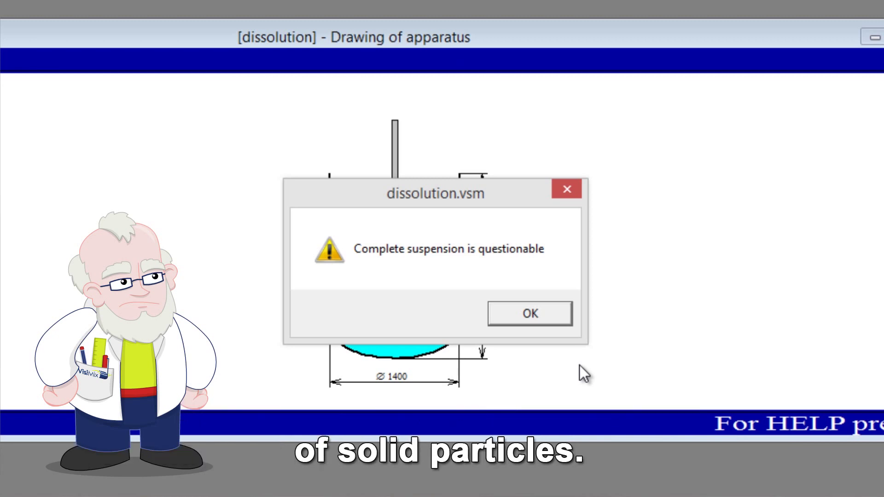
# Dismiss the 'Complete suspension is questionable' warning to show dissolution times of 1350 s and 9290 s.
pyautogui.click(537, 313)
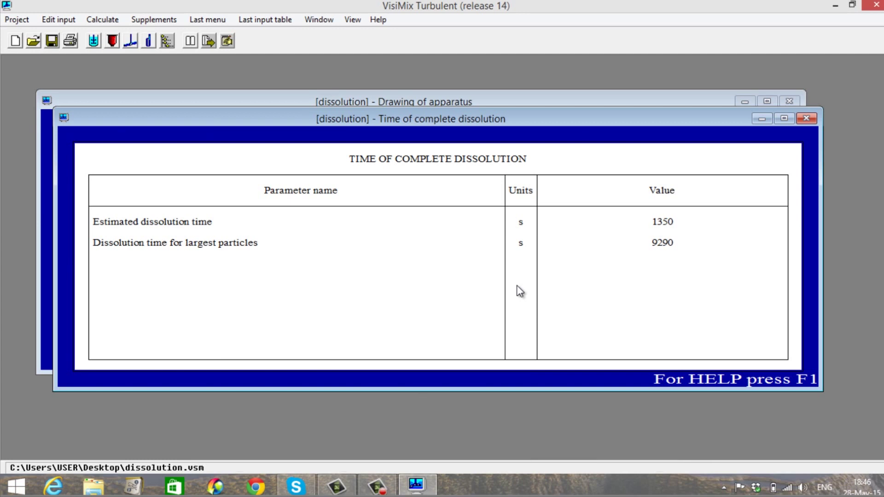
# Change the impeller to 680 mm tip diameter and 4 blades, recalculating dissolution to 1050 s.
pyautogui.click(132, 46)
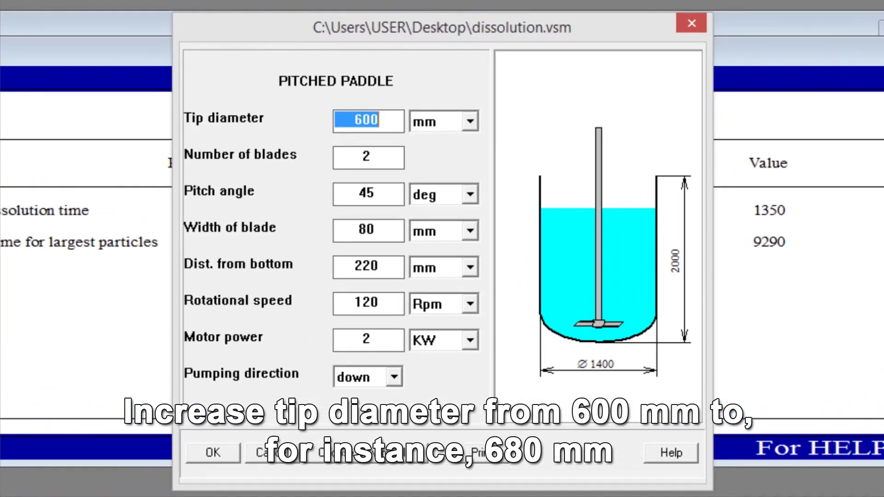
pyautogui.write('680')
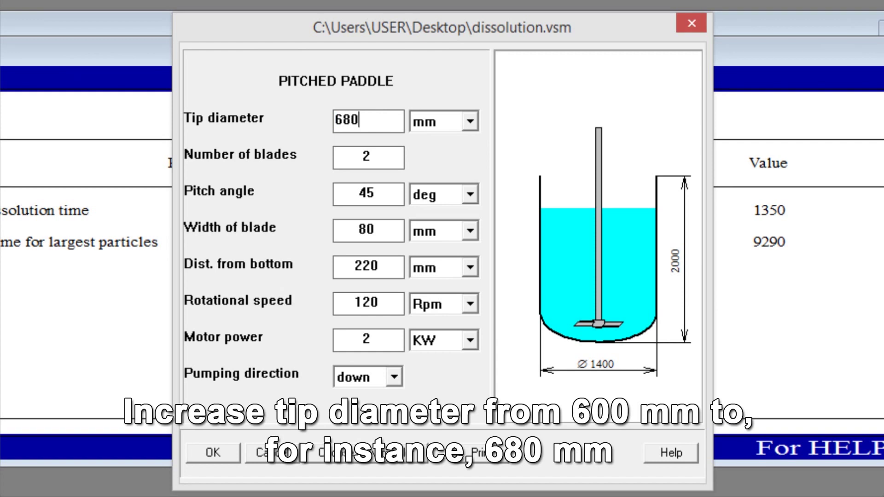
pyautogui.doubleClick(374, 157)
pyautogui.write('4')
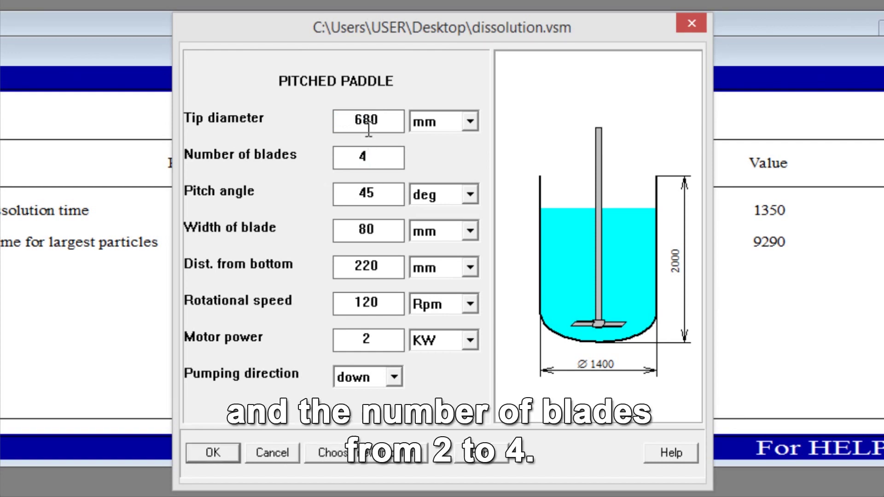
pyautogui.click(234, 443)
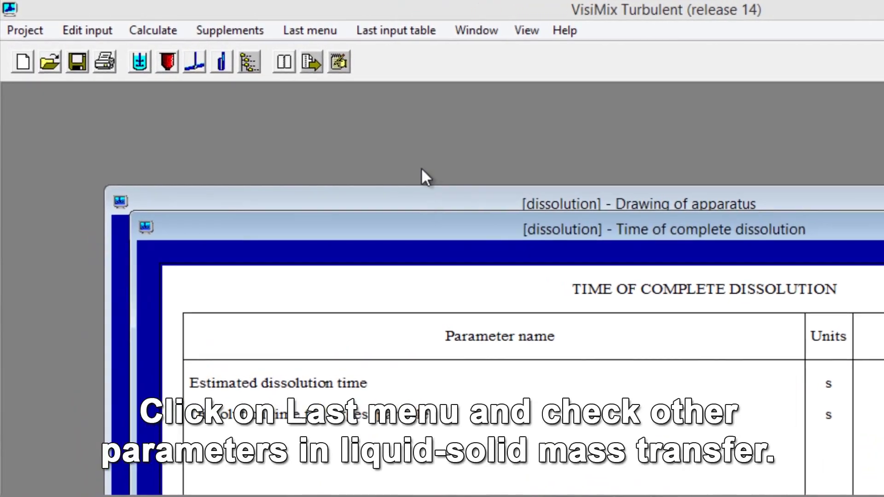
# Plot 'Diameter of solid particles vs time' from the Last menu and start its simulation.
pyautogui.click(293, 30)
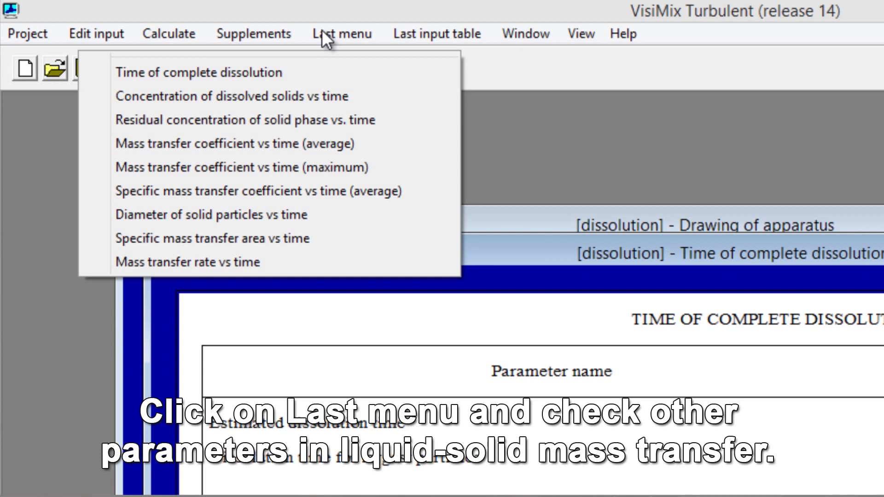
pyautogui.click(275, 214)
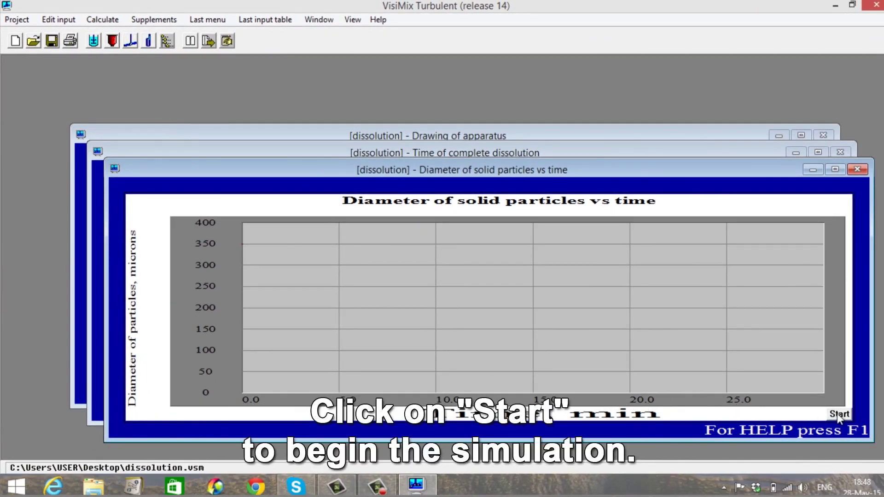
pyautogui.click(838, 413)
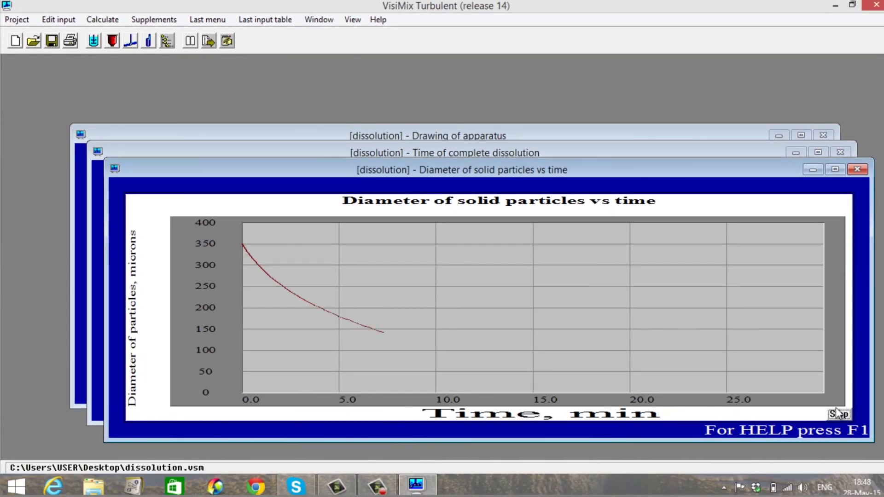